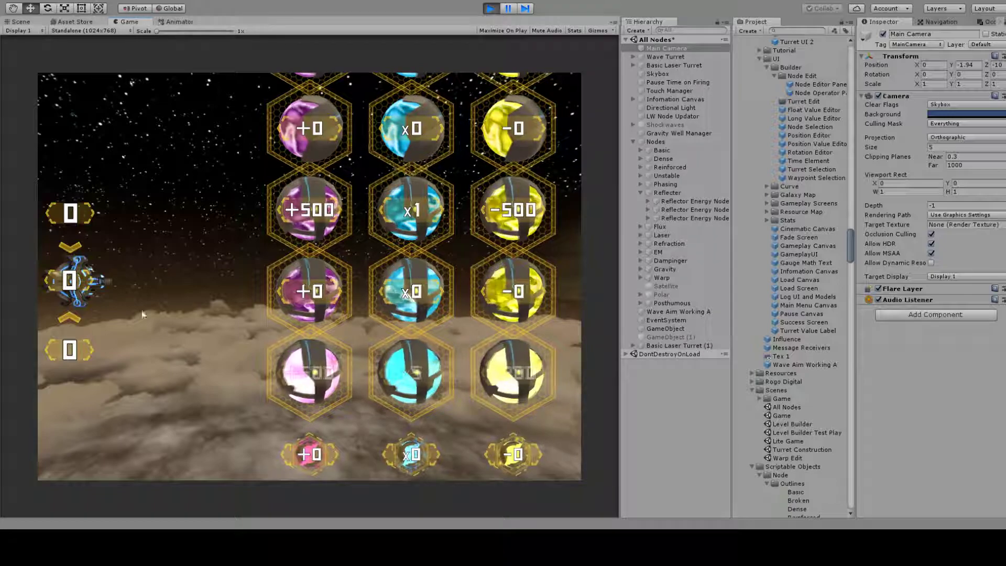
Test-fire the laser turret at the nodes in the running scene, aiming at several points across the rows
click(86, 289)
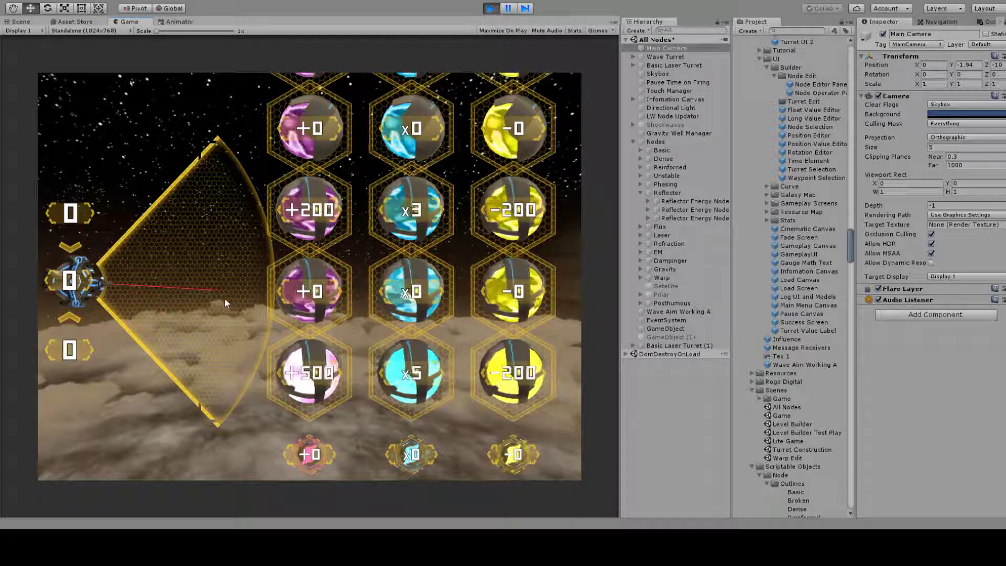
drag(225, 299, 213, 294)
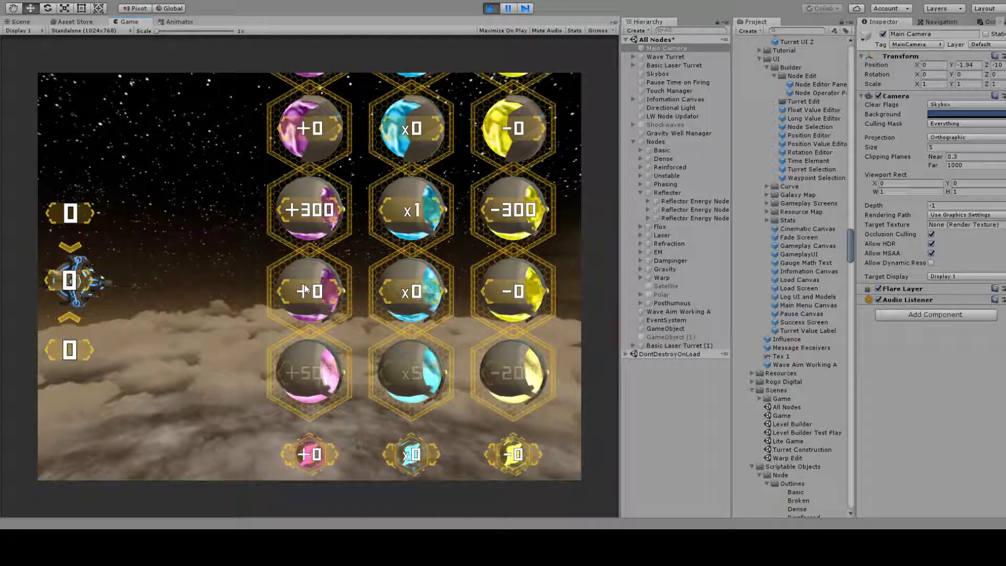
drag(94, 284, 633, 367)
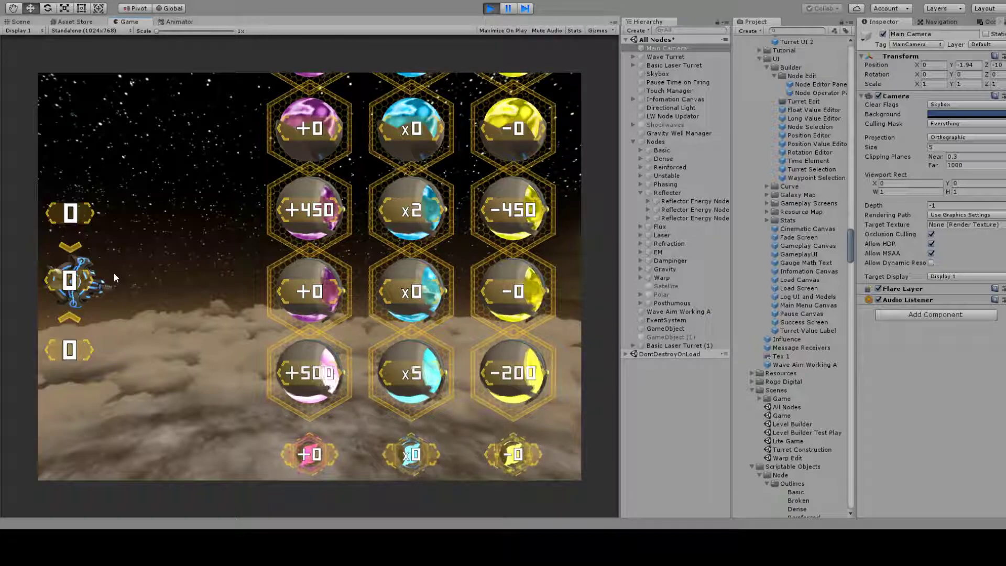
click(83, 279)
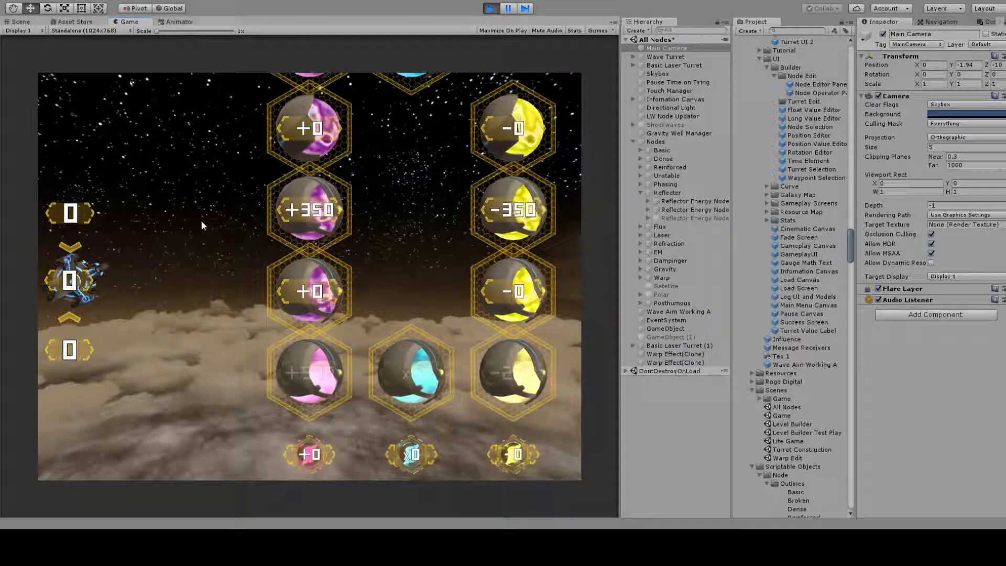
Leave play mode, raise the Main Camera to Y 7.36, and play the scene again
click(491, 8)
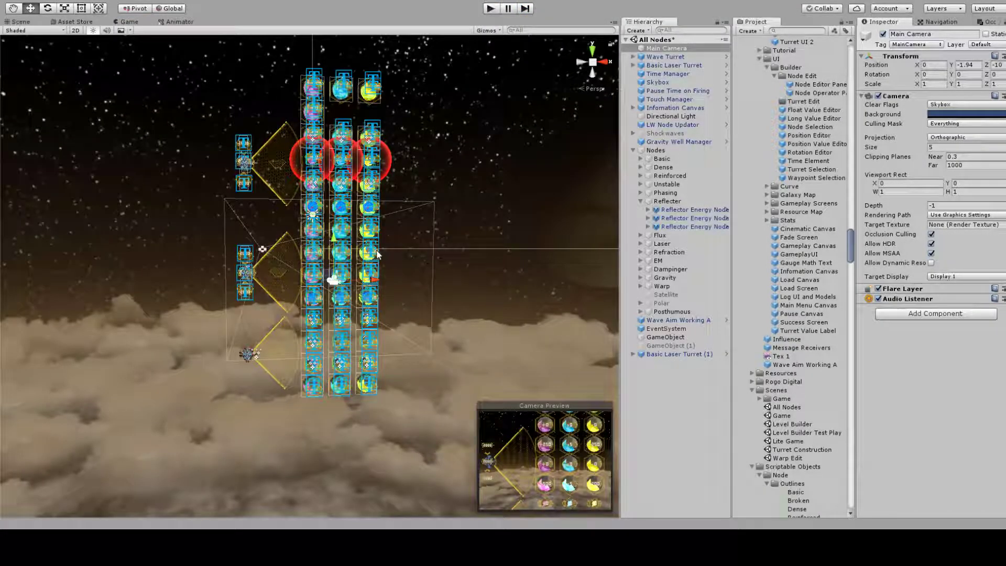
drag(331, 242, 333, 234)
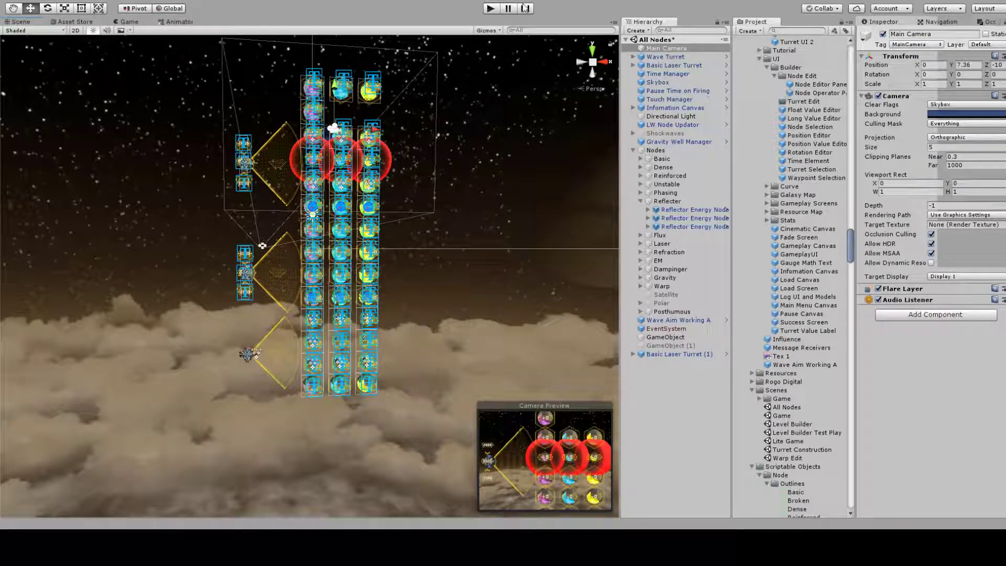
click(491, 9)
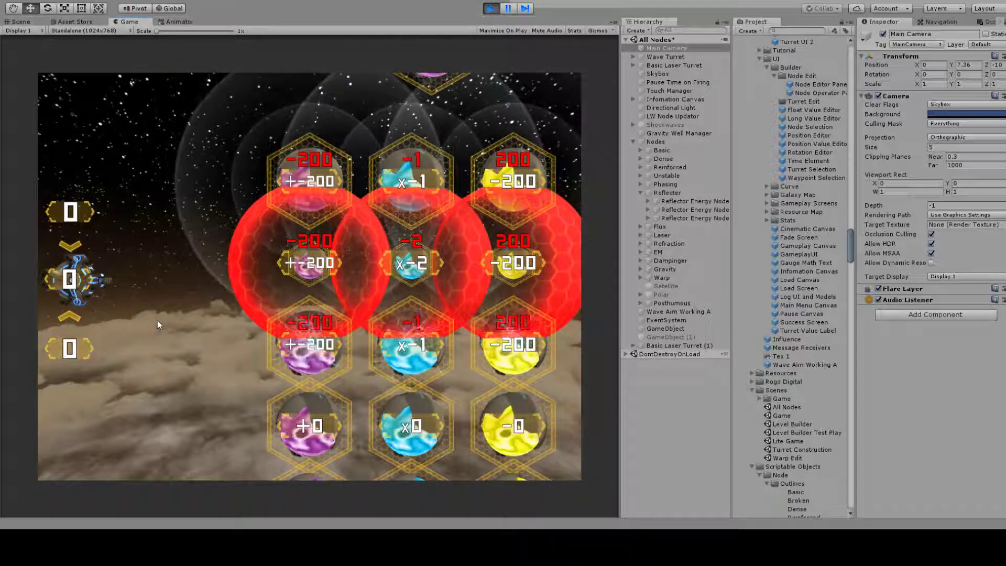
Aim and fire the laser turret through the gravity rings and the red force-field nodes at several angles
drag(96, 287, 373, 463)
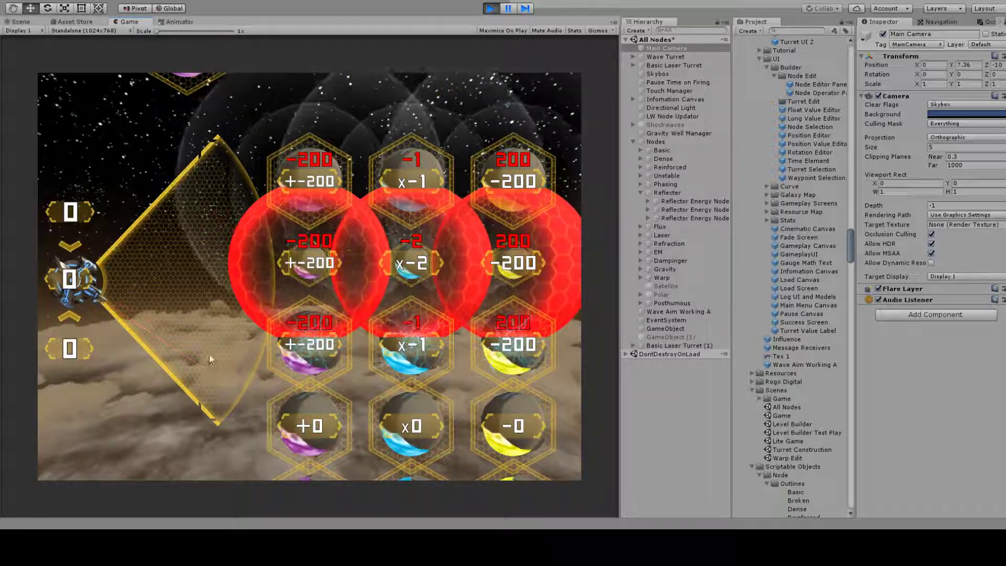
drag(180, 305, 175, 296)
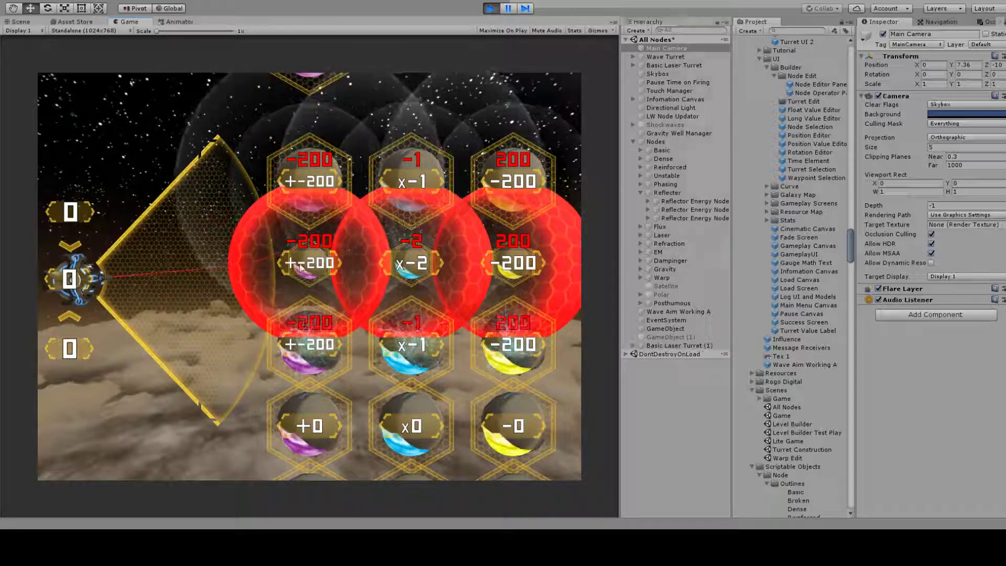
drag(296, 276, 199, 262)
drag(179, 279, 172, 285)
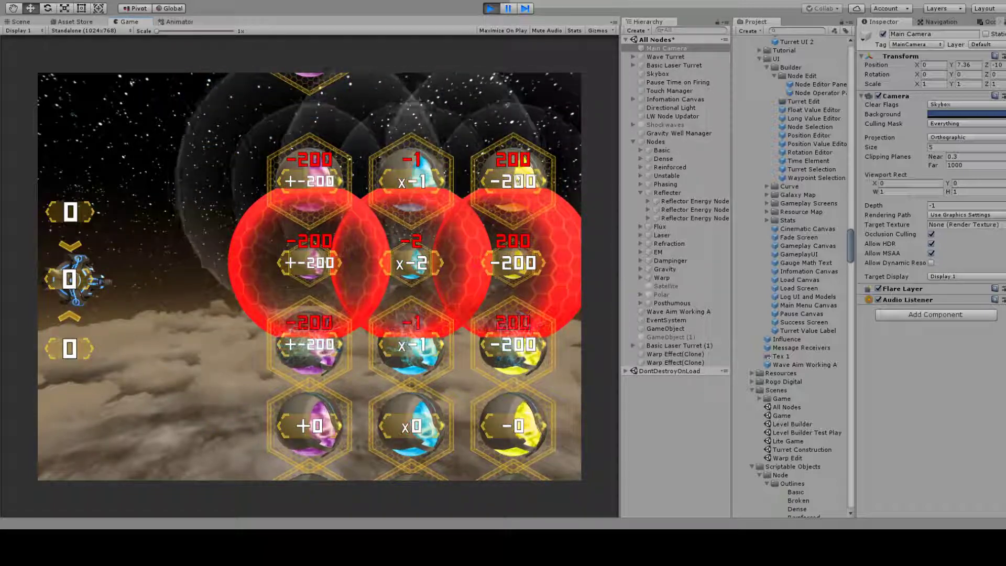
drag(157, 249, 167, 297)
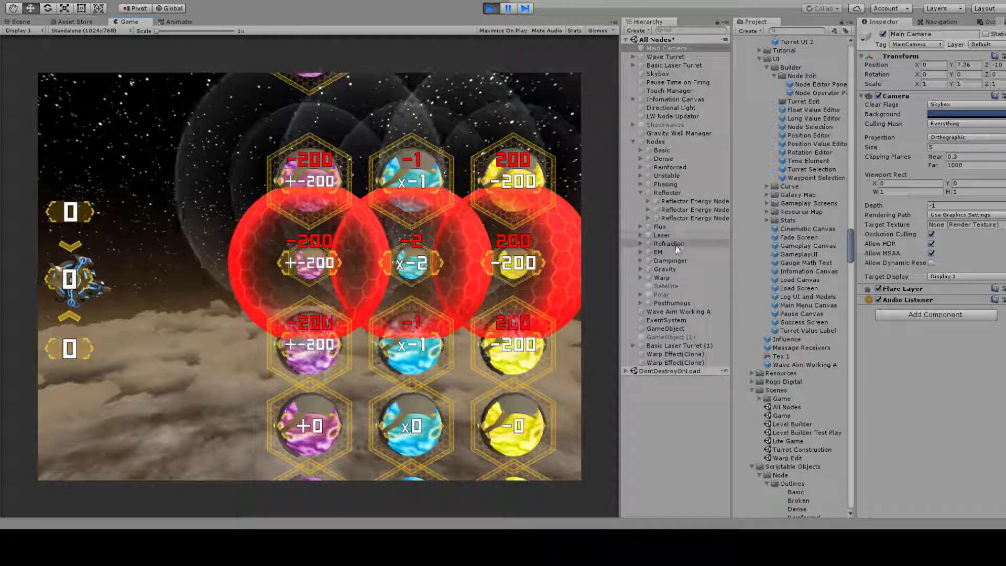
Set the first Gravity Well Energy Node's Max Strength to -0.2 and fire the turret past it
click(645, 269)
click(640, 269)
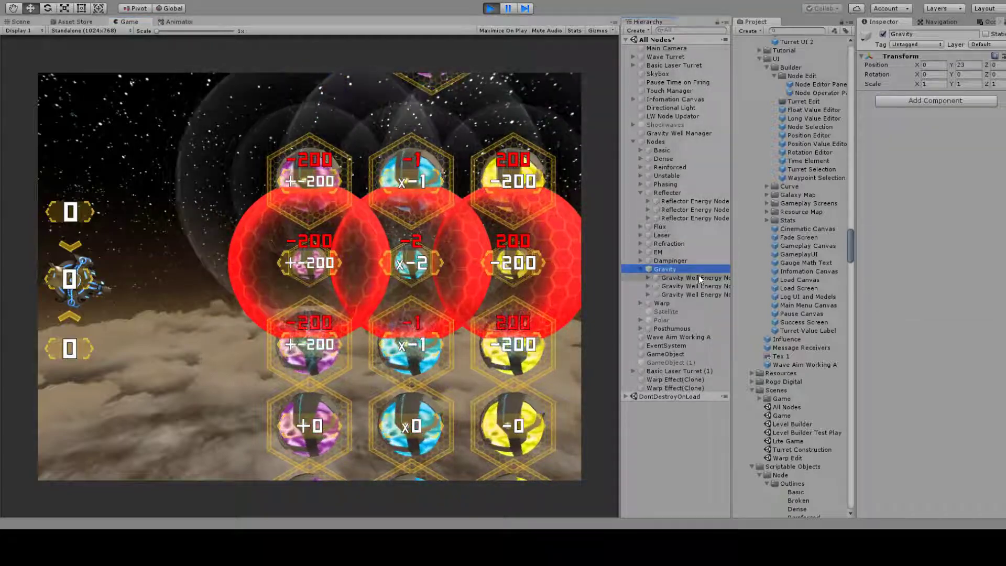
click(681, 277)
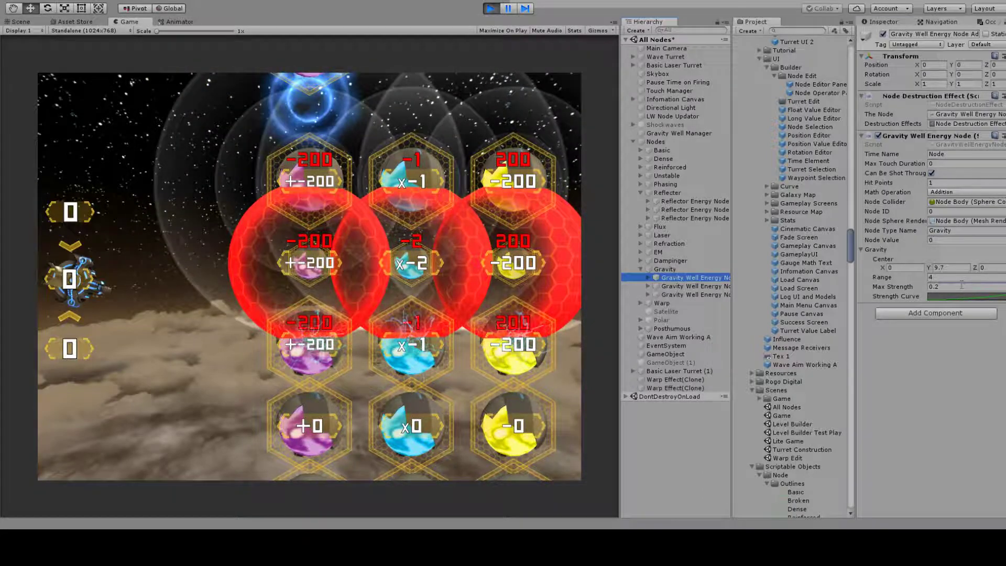
click(962, 286)
text(-)
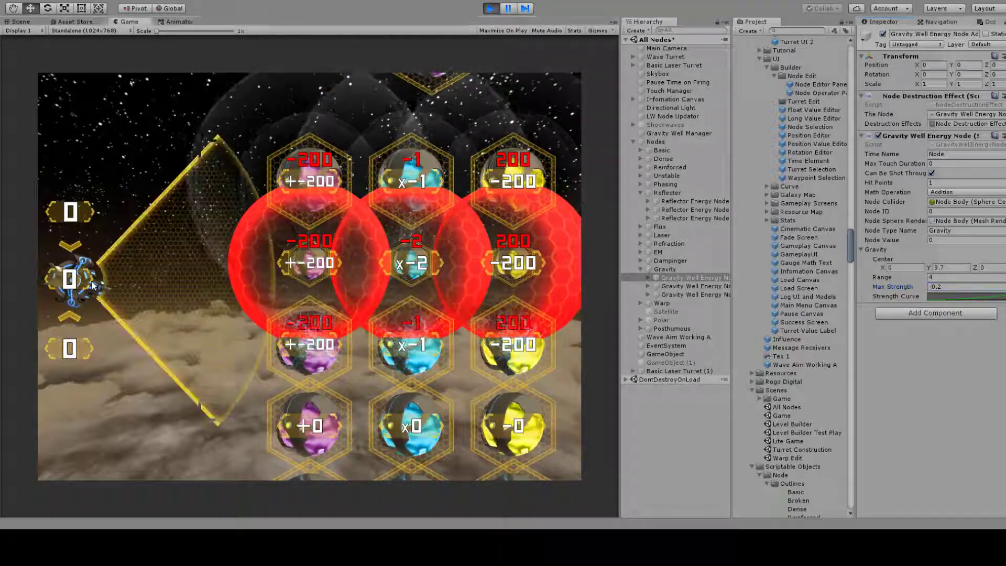
drag(92, 285, 249, 235)
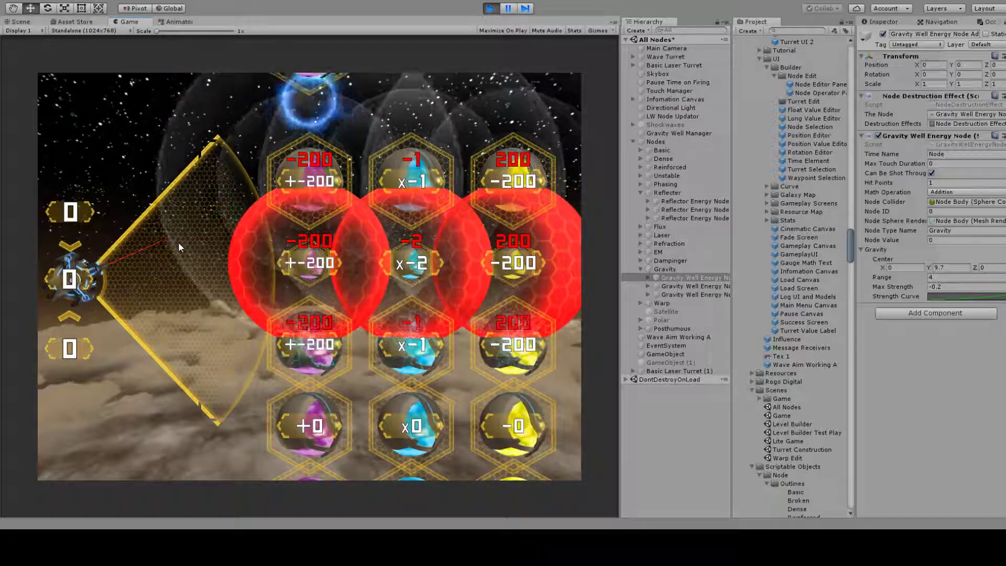
Set the Gravity Well Energy Node's Max Strength back to 0.2 and fire the turret again
click(932, 287)
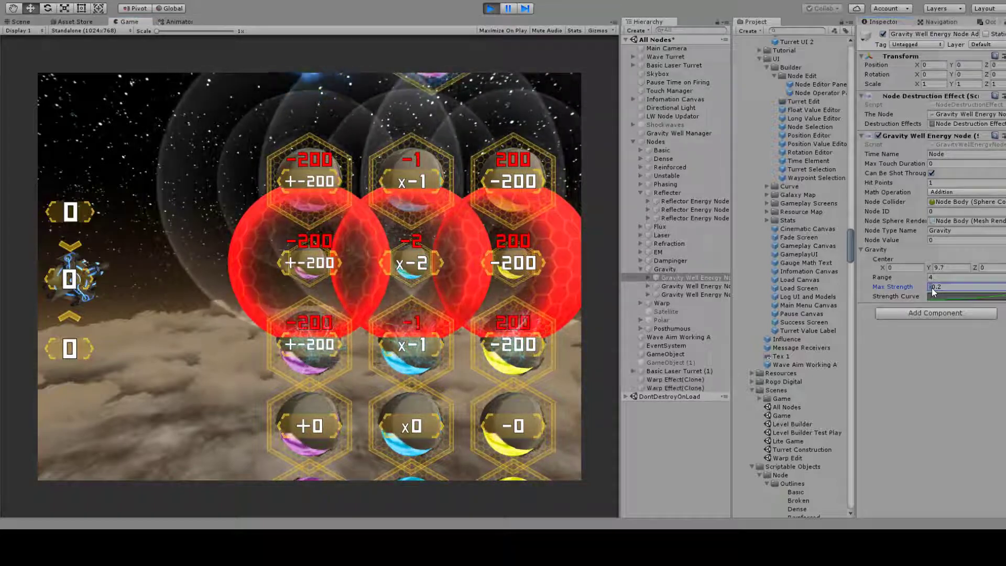
click(85, 276)
drag(86, 277, 690, 376)
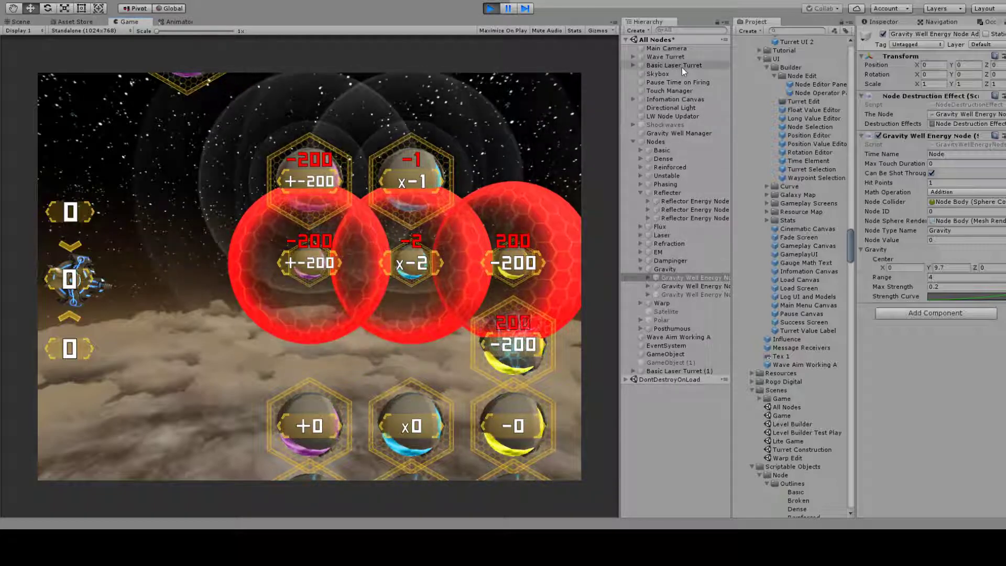
Inspect the settings of both Basic Laser Turrets and fire the active one at the remaining nodes
click(680, 65)
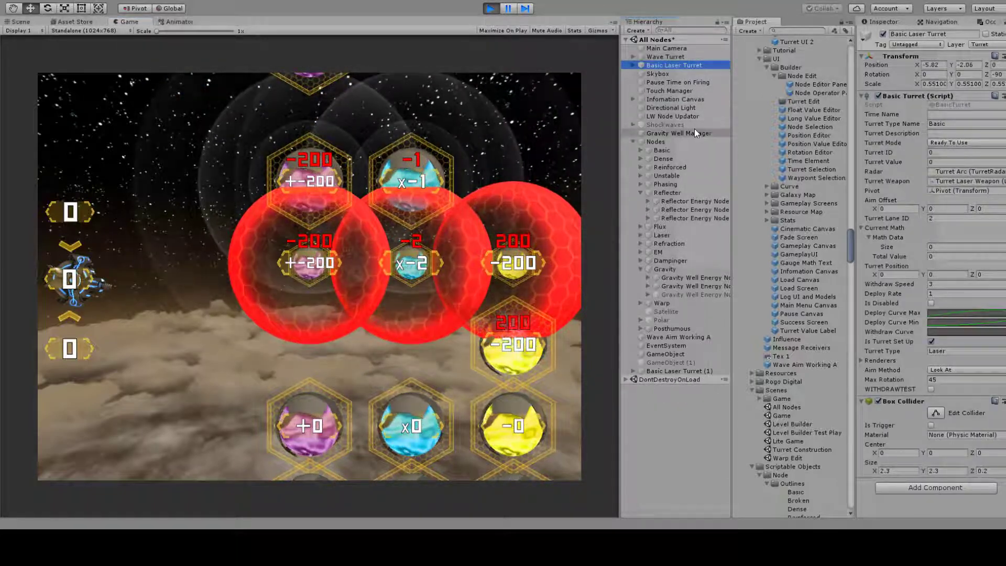
click(690, 371)
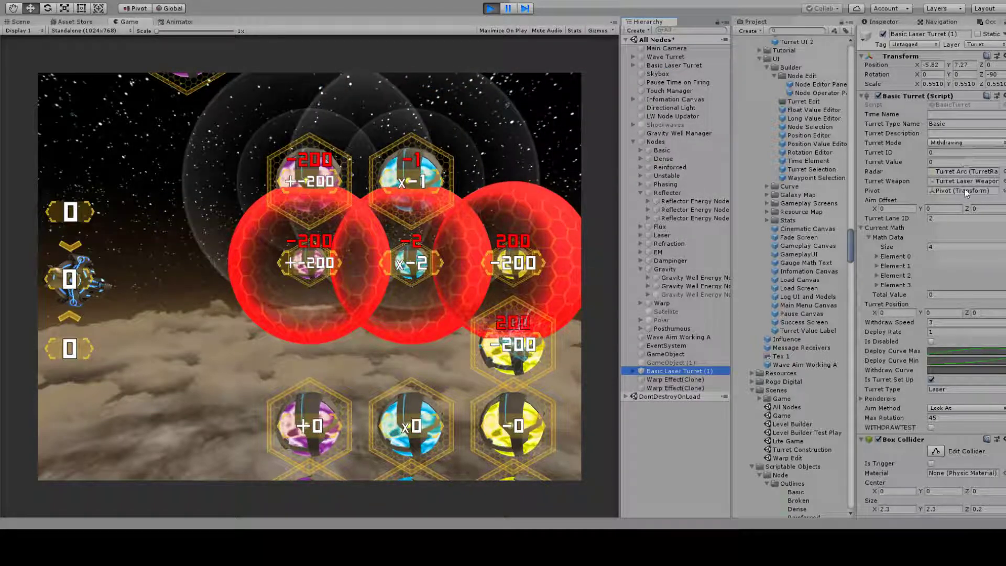
click(965, 199)
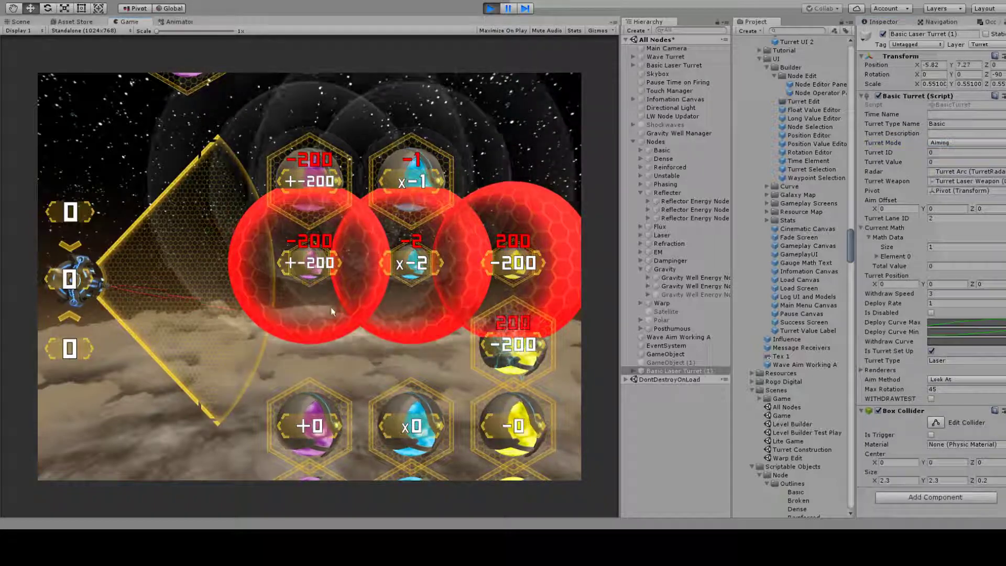
click(488, 279)
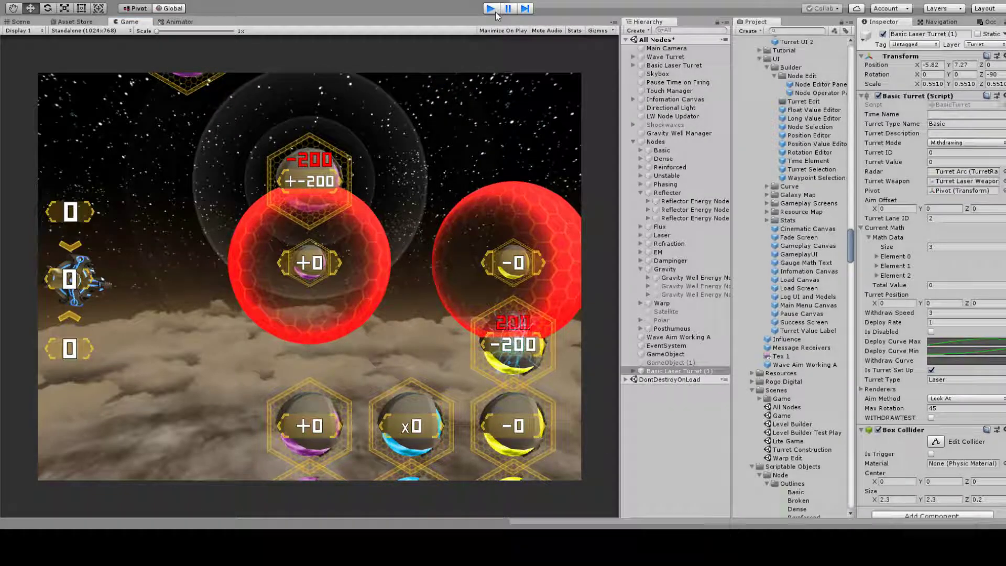
Leave play mode and deactivate Basic Laser Turret (1)
key(ctrl+p)
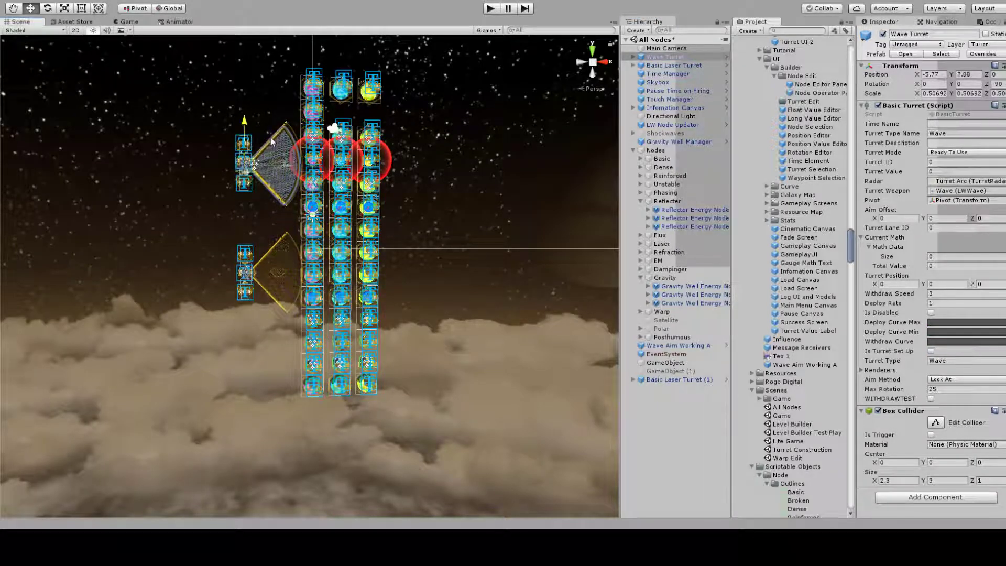
click(671, 380)
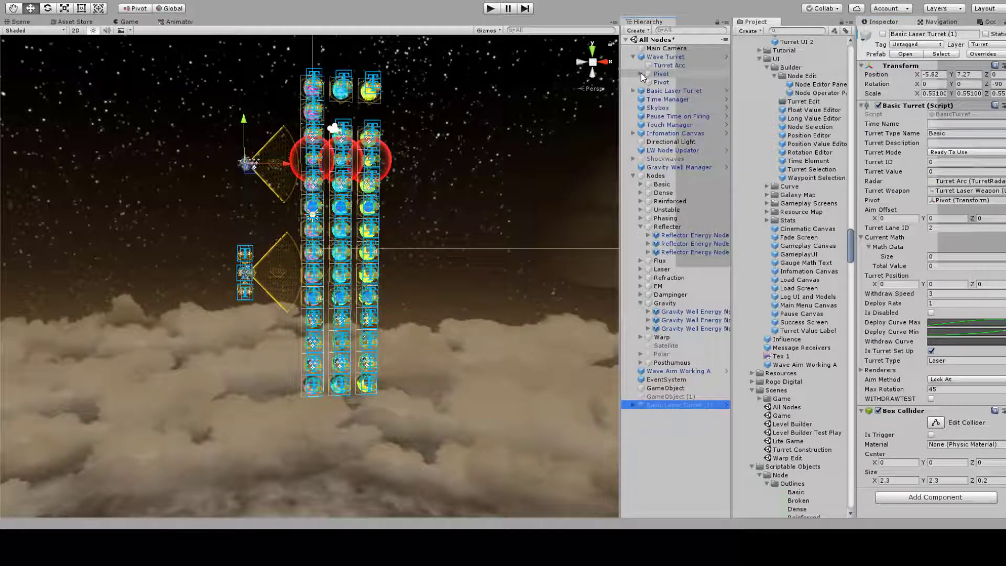
Enable Is Affected By Gravity on the LW Wave script of the Wave object nested under the Wave Turret's Laser
click(641, 74)
click(695, 82)
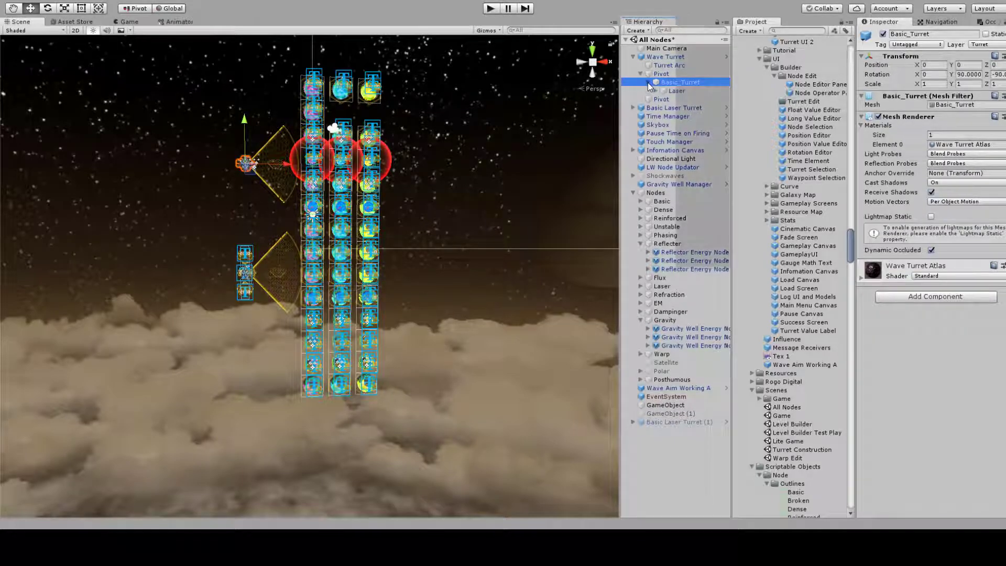
click(675, 91)
scroll(923, 218, down, 3)
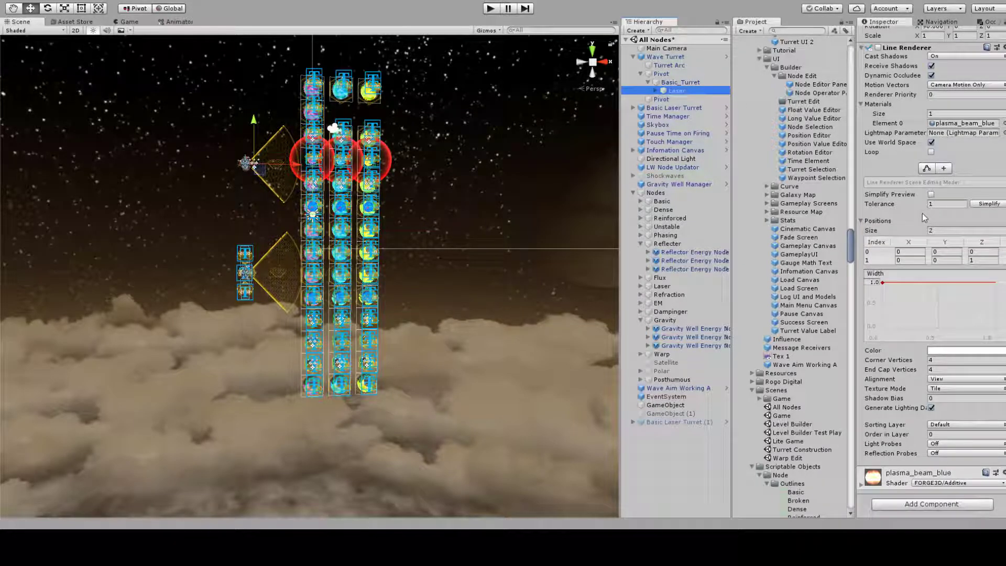
click(658, 91)
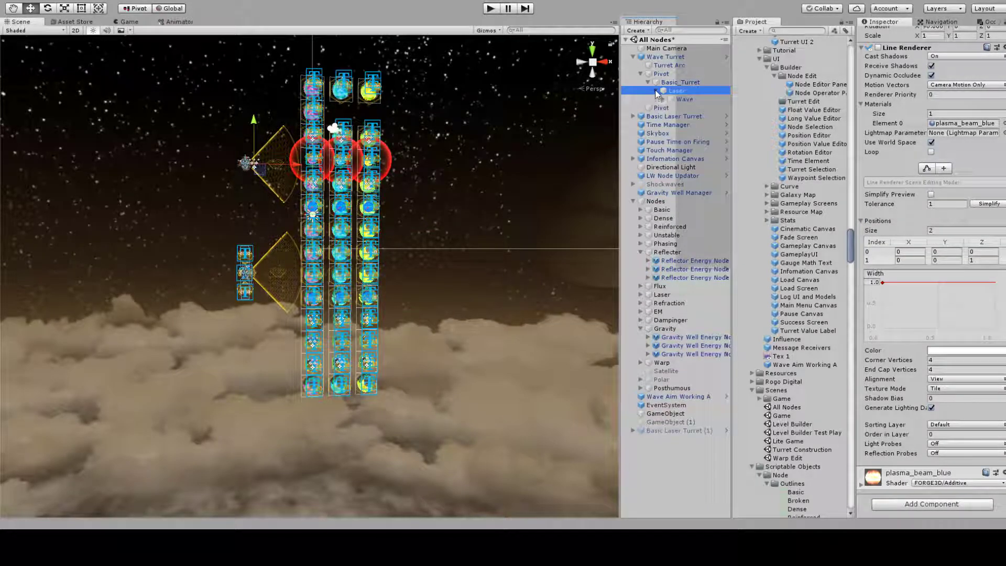
click(684, 100)
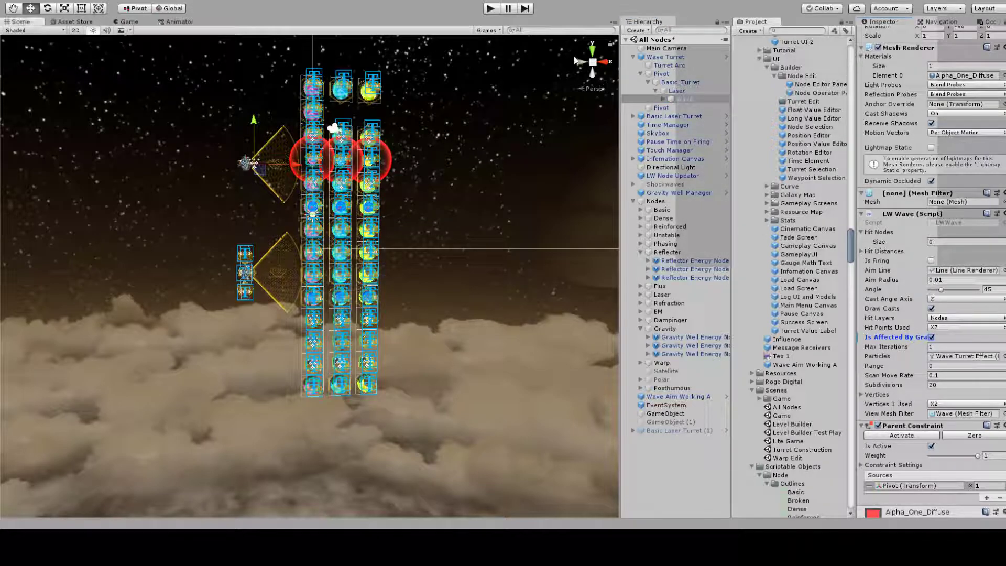
Play the scene and move the Wave Turret upward by increasing its Y position
click(489, 10)
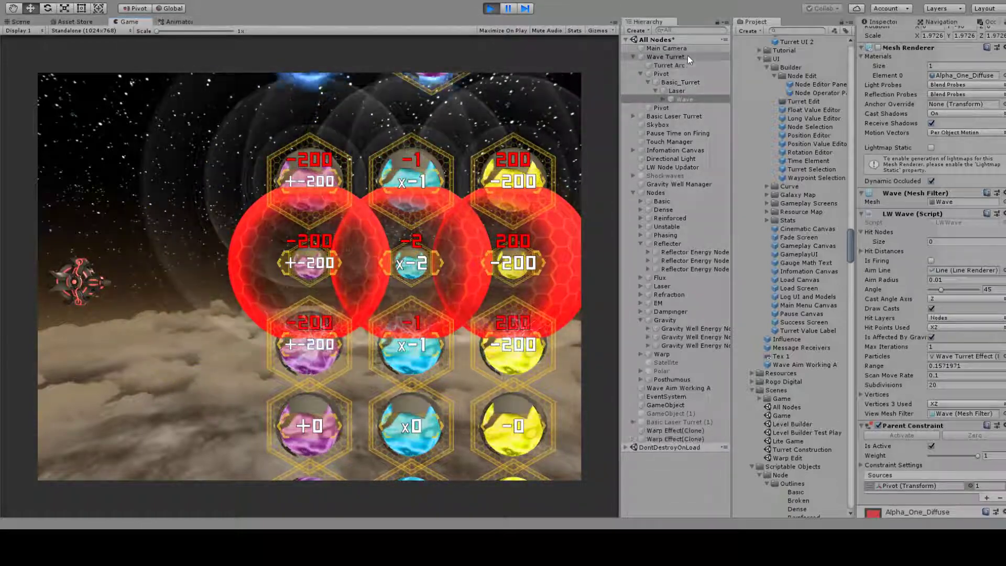
click(686, 56)
drag(950, 64, 979, 64)
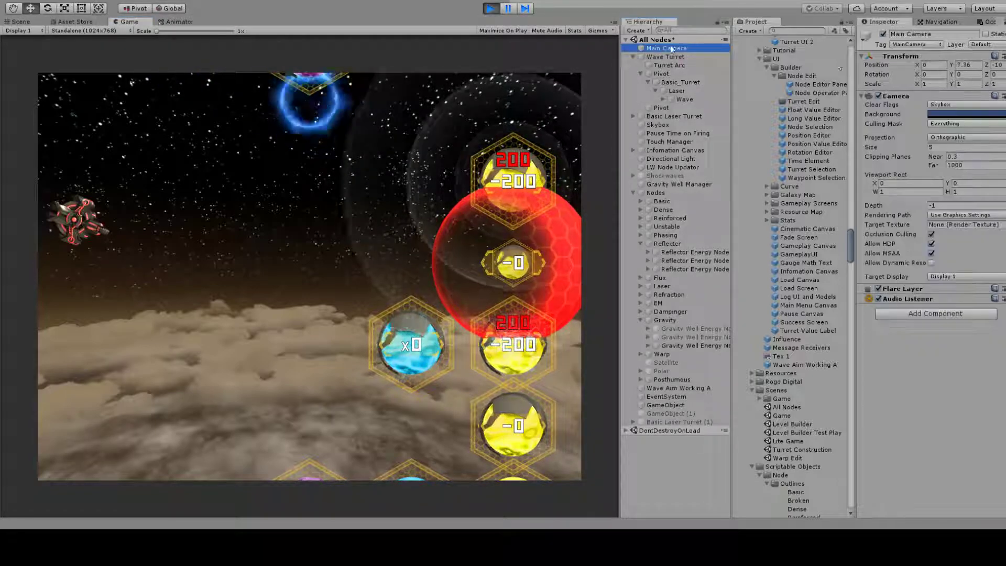
Raise the Main Camera to Y 12.93 in the running scene to frame the topmost nodes
drag(956, 64, 994, 60)
drag(200, 270, 310, 338)
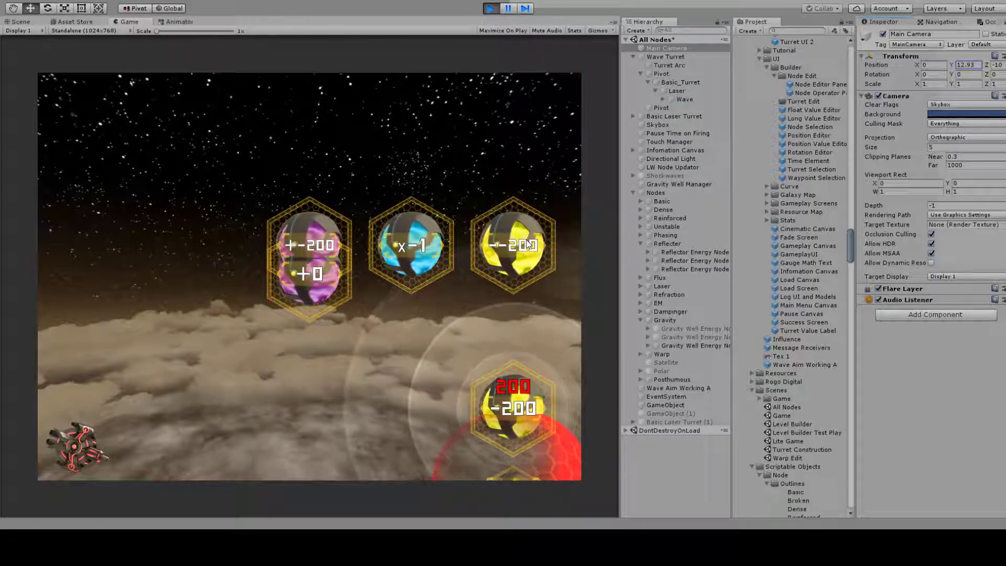
Raise the Posthumous node group to Y 28.4 so its row sits clear of the moving node
click(673, 379)
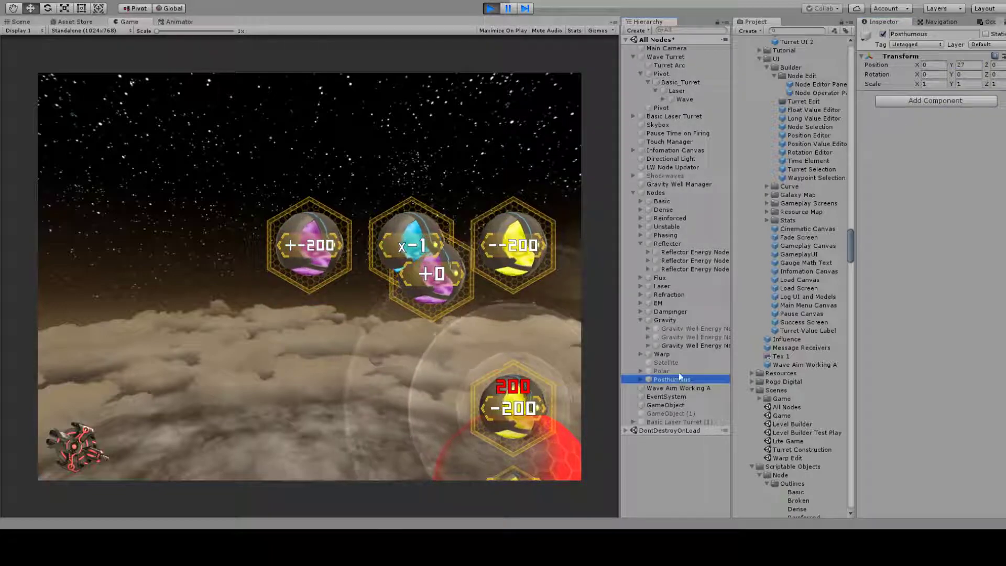
drag(955, 65, 959, 65)
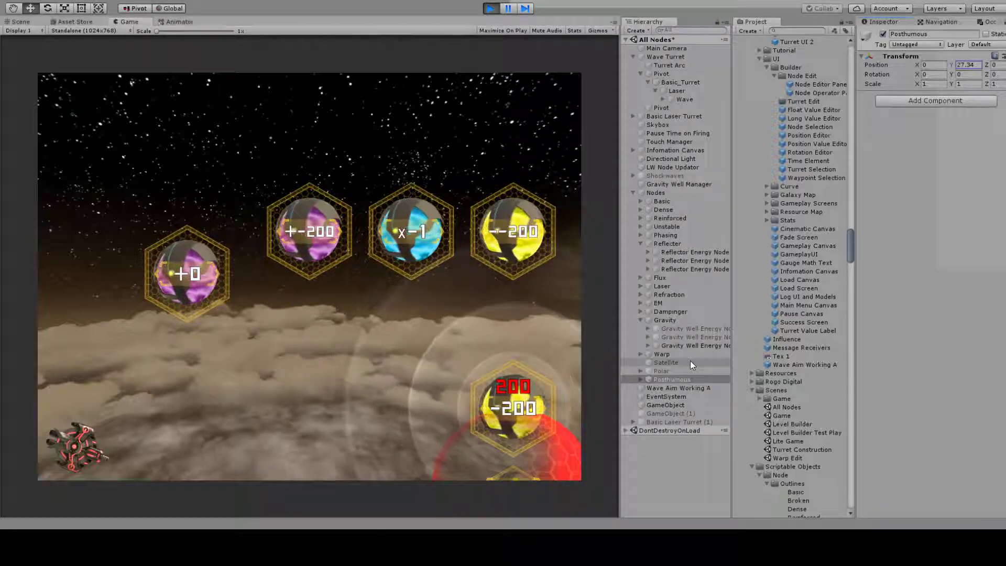
drag(952, 67, 952, 66)
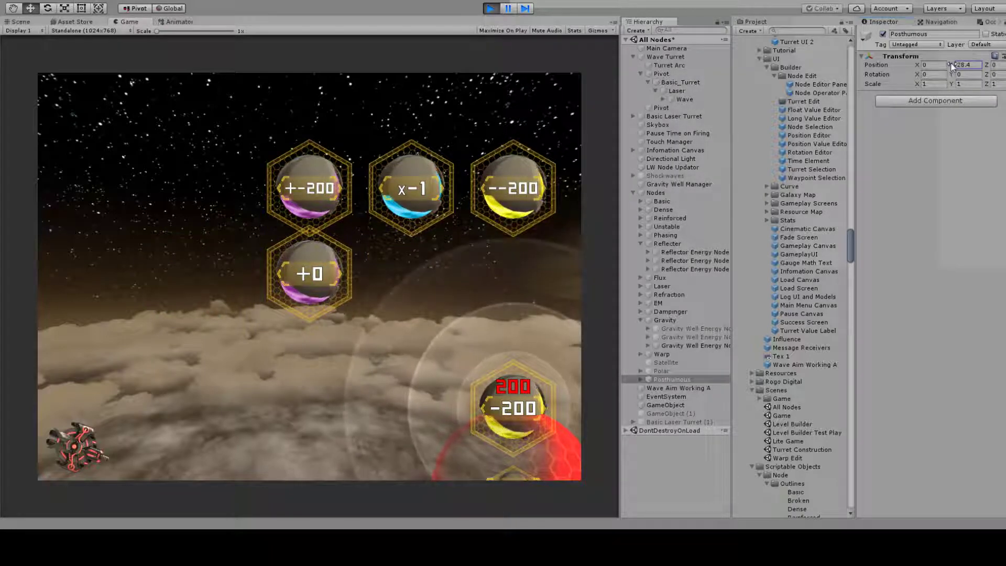